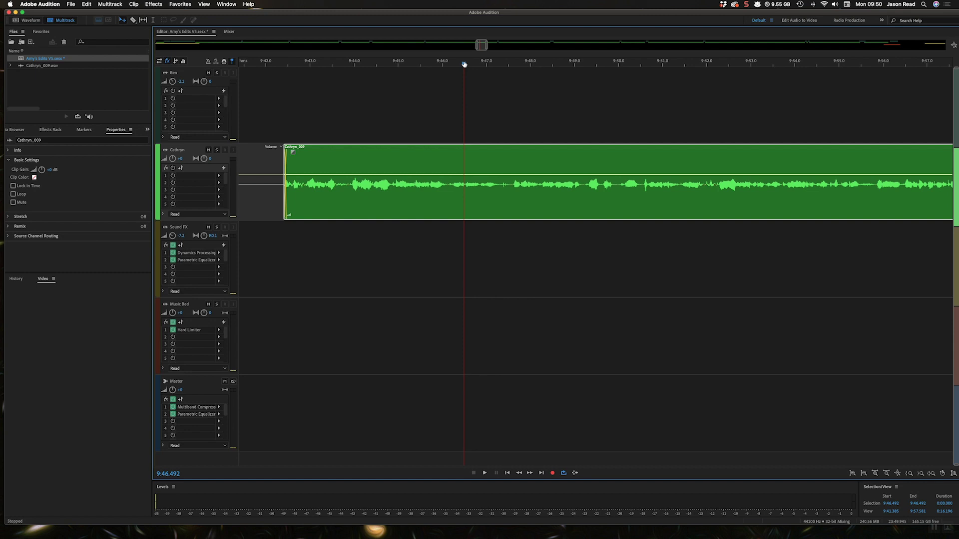
Play the session to hear it, then open the voice clip Cathryn_009.wav in the Waveform editor.
key("space")
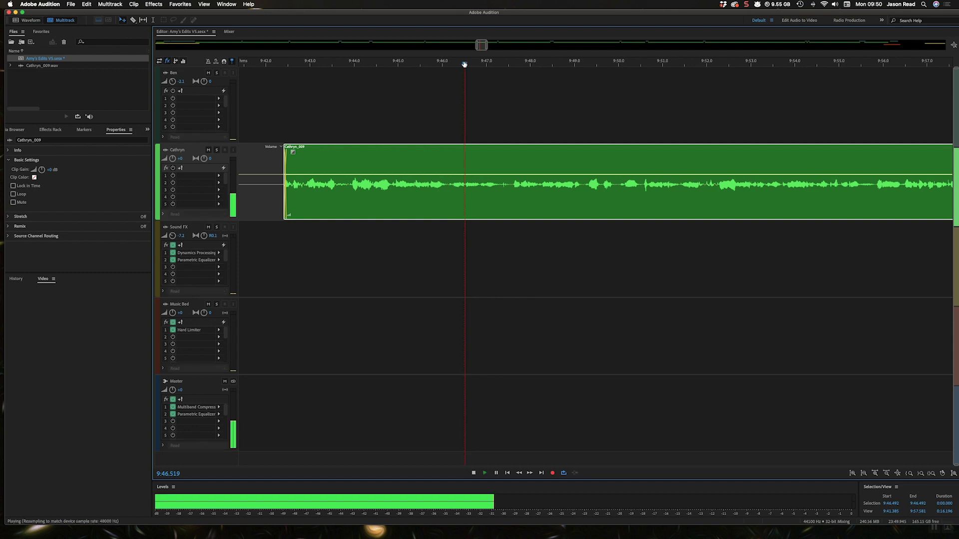
key("space")
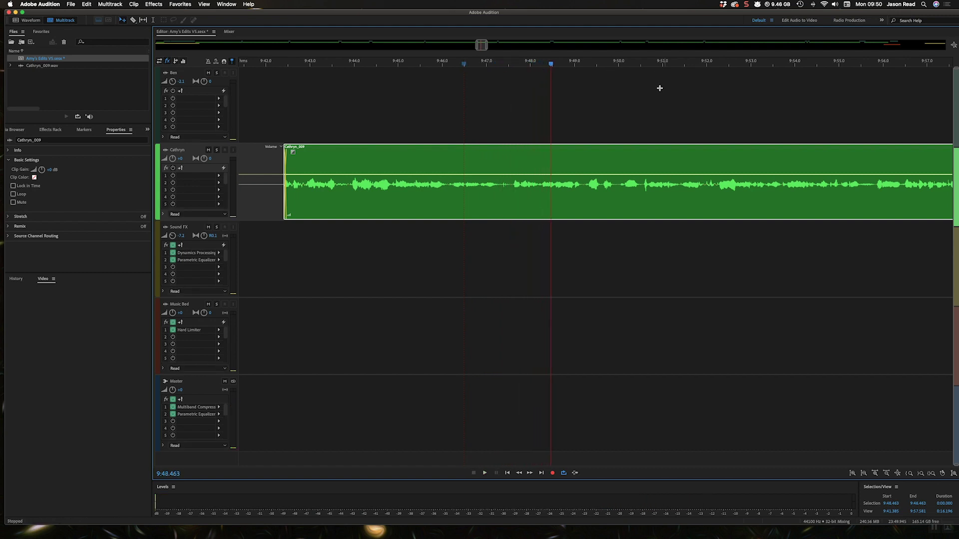
double_click(568, 160)
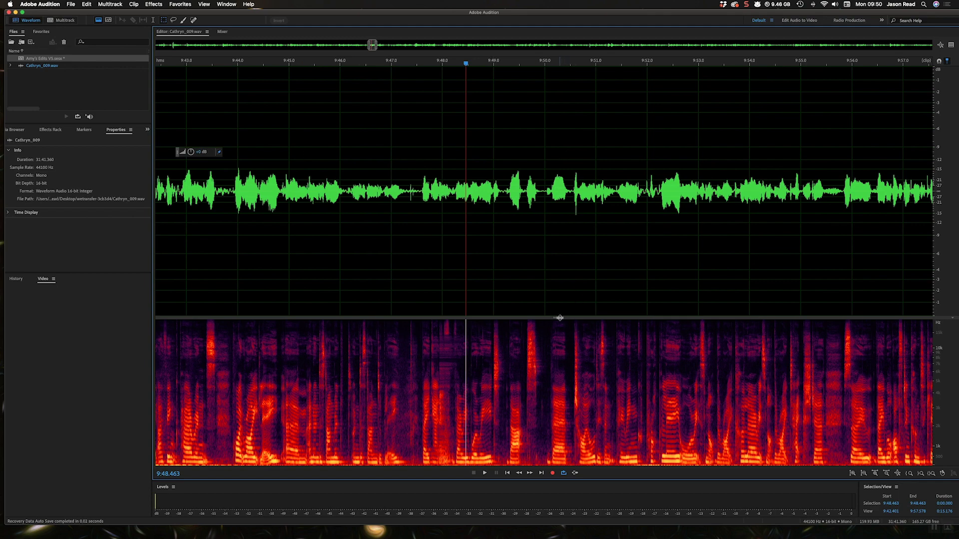
left_click_drag(560, 318, 550, 469)
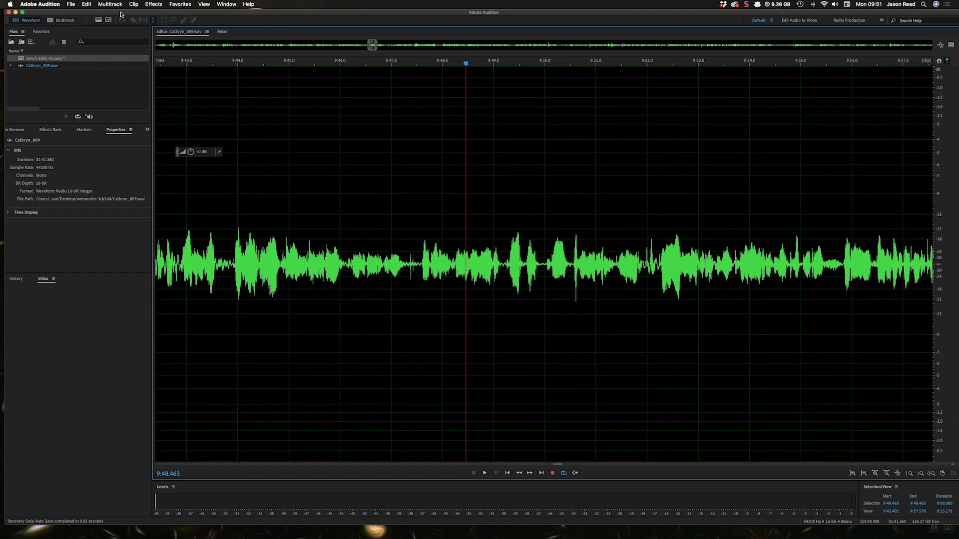
Make the spectral frequency display fill the editor, with the playhead at 9:47.757.
left_click(98, 20)
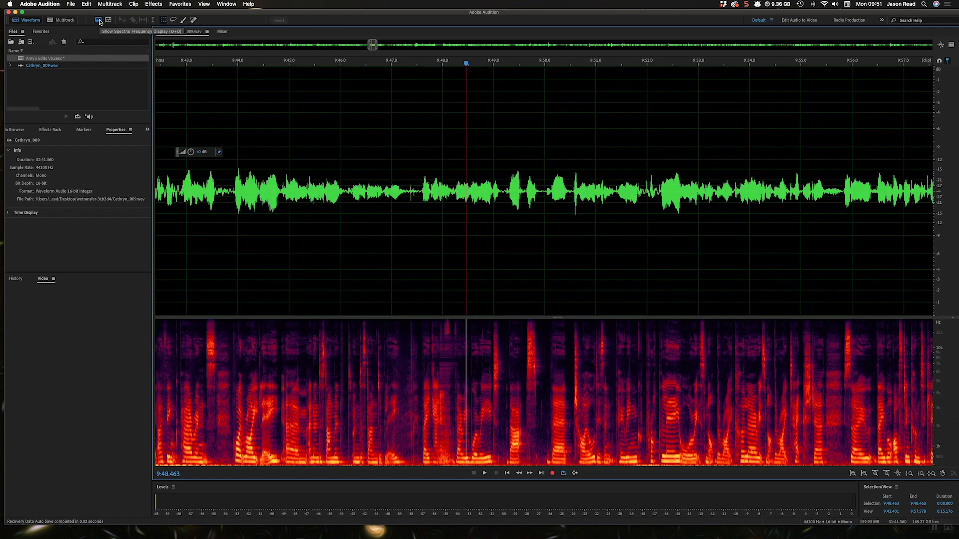
left_click_drag(558, 318, 555, 506)
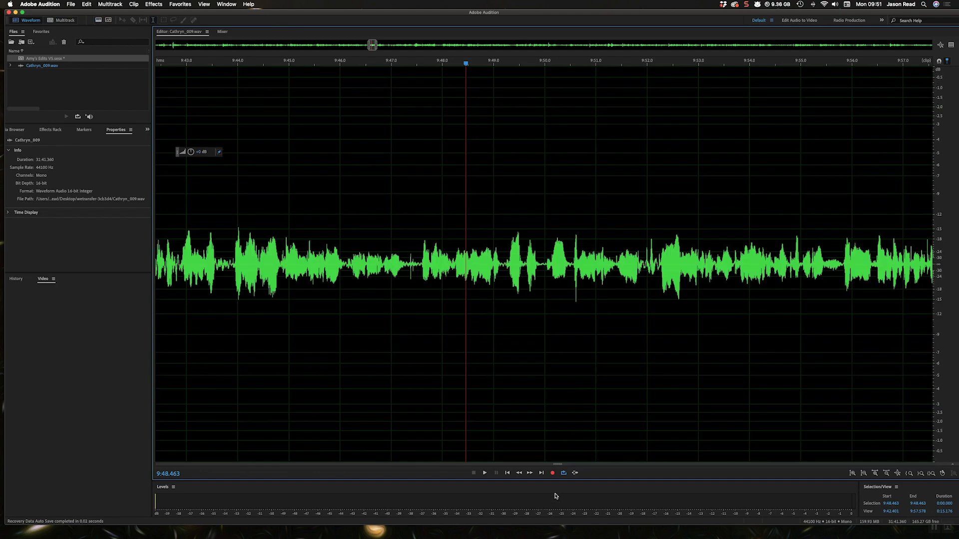
mouse_move(559, 464)
left_mouse_down()
mouse_move(562, 53)
mouse_move(552, 498)
mouse_move(557, 447)
left_mouse_up()
left_click_drag(557, 337, 558, 69)
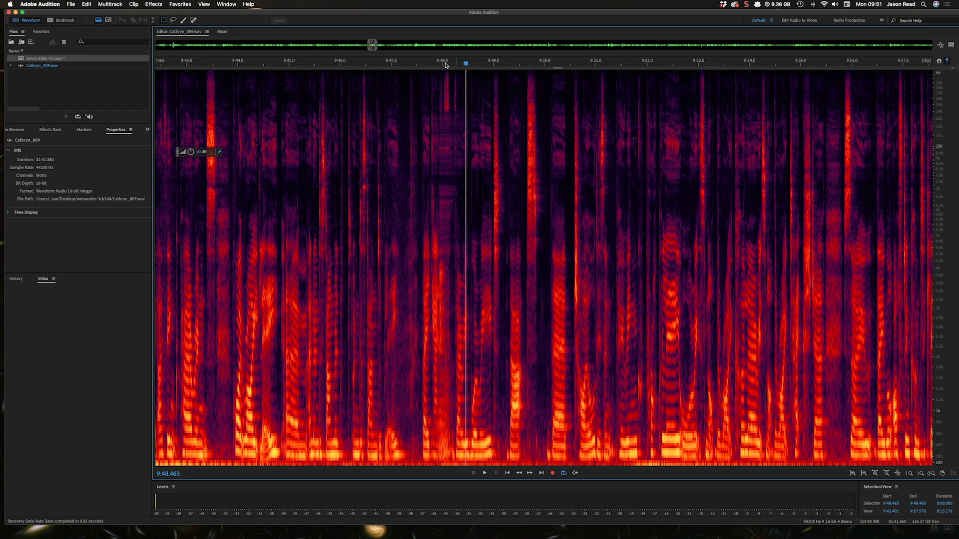
left_click(430, 64)
Scrub the playhead around 9:48.0 to locate the bang by ear.
mouse_move(430, 64)
left_mouse_down()
mouse_move(463, 69)
mouse_move(429, 71)
mouse_move(453, 70)
mouse_move(434, 70)
mouse_move(443, 73)
left_mouse_up()
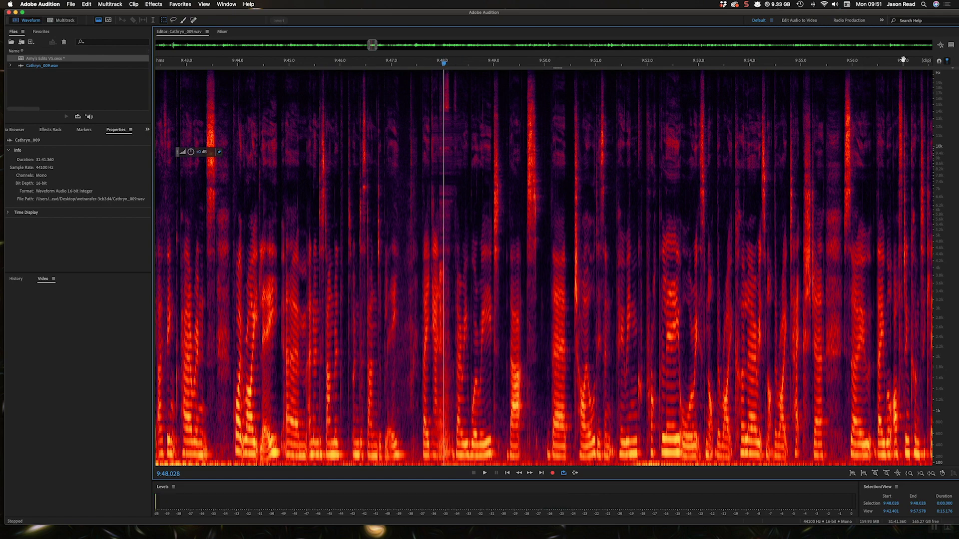
scroll(903, 59, "up", 3)
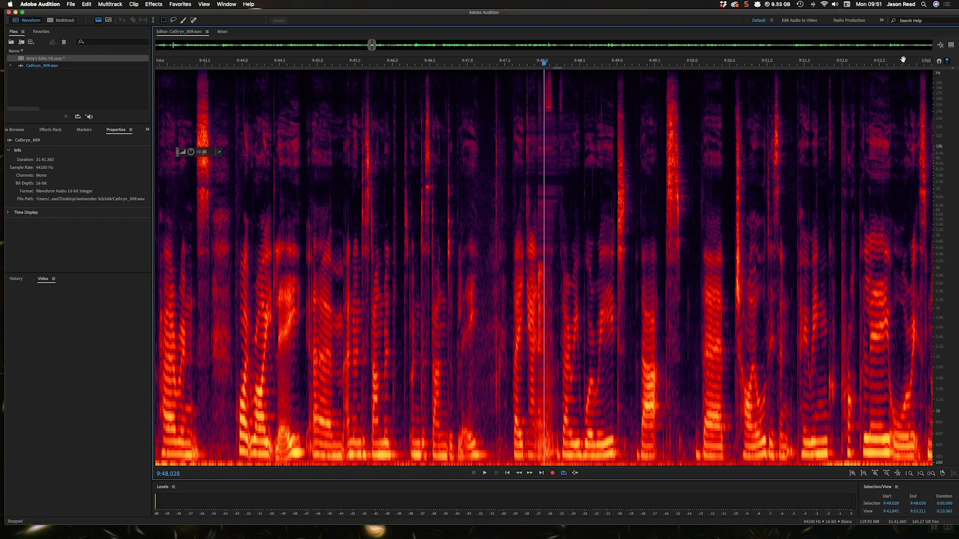
Zoom in on the bang between 9:47.67 and 9:48.39, replay it from 9:47.75, and pick the Lasso Selection tool.
scroll(903, 59, "up", 5)
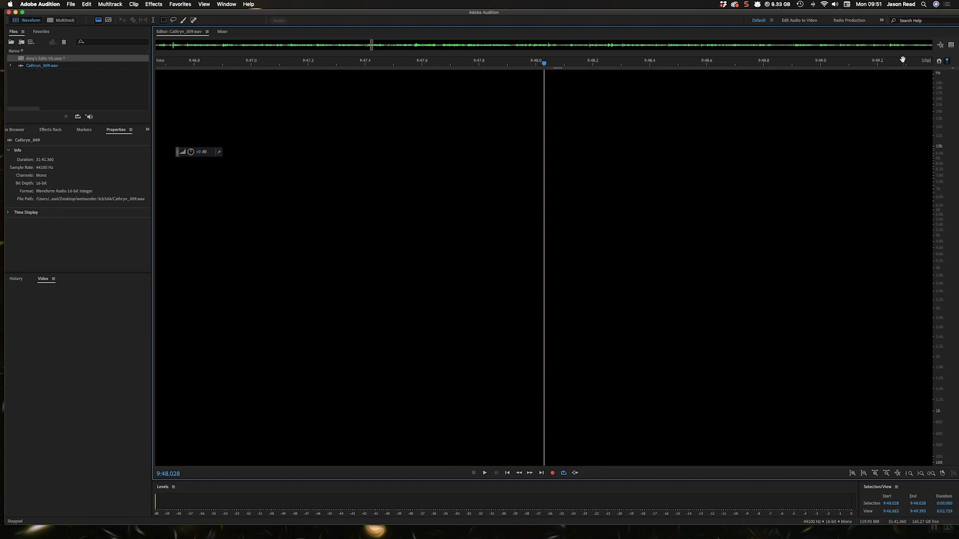
scroll(903, 59, "up", 1)
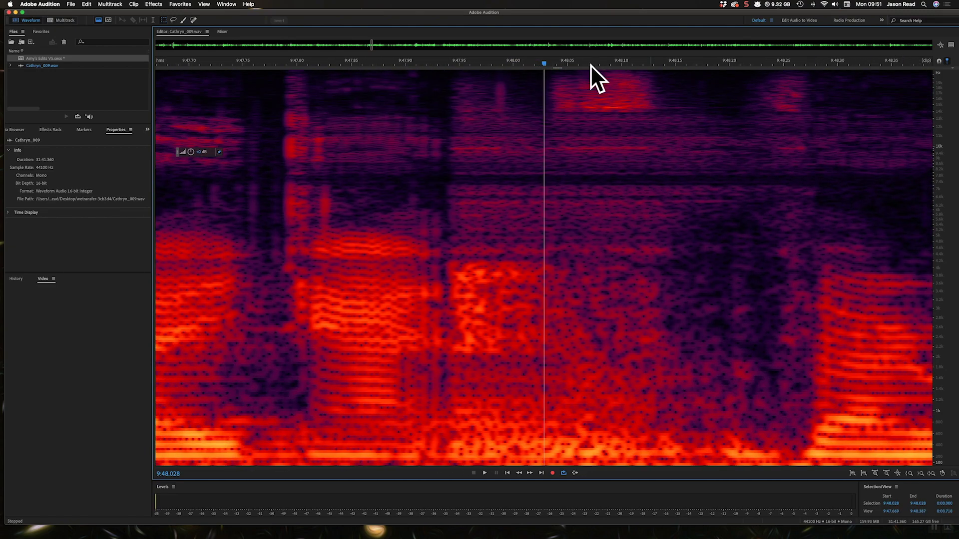
left_click(241, 66)
key("space")
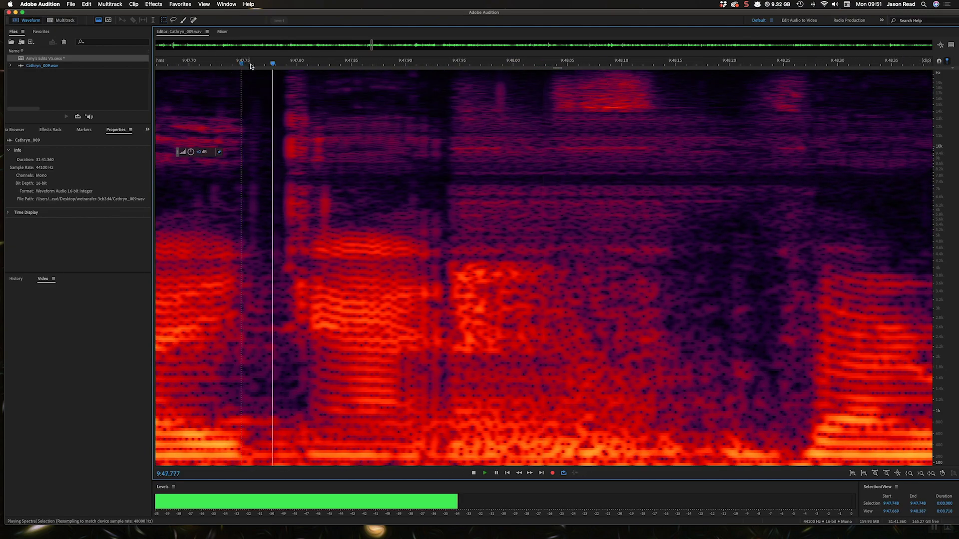
key("space")
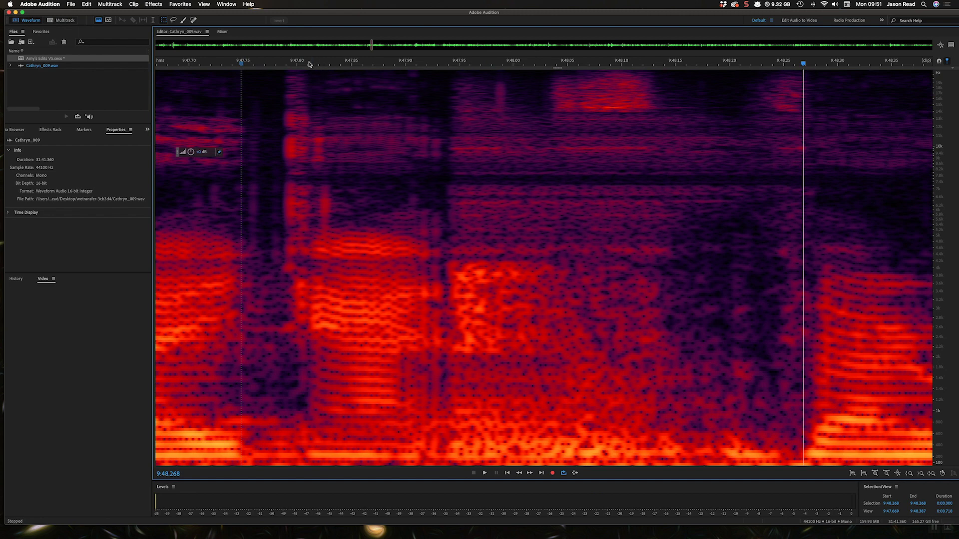
left_click(174, 20)
left_click_drag(239, 64, 598, 99)
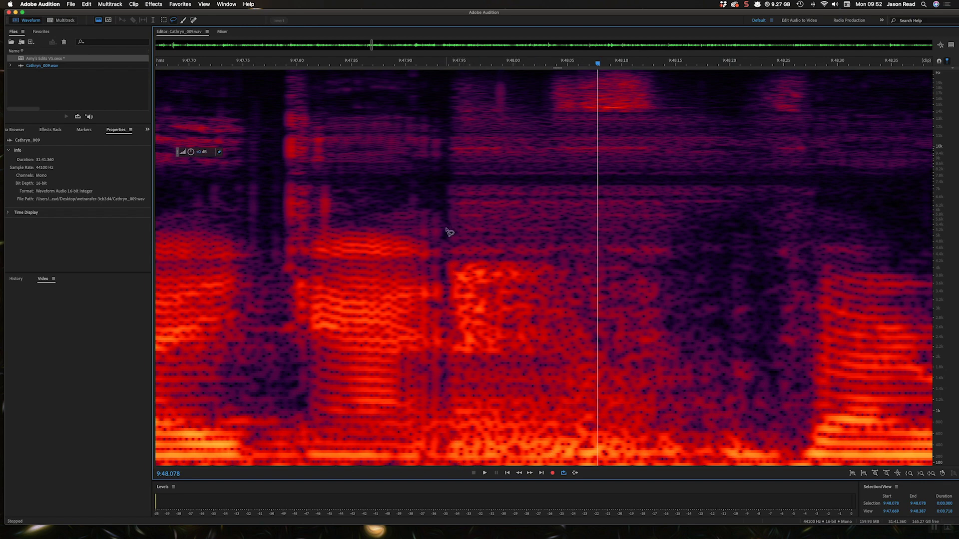
Lasso the bang's low-frequency burst from about 9:47.93 to 9:48.23 and loop-play it to check.
mouse_move(447, 229)
left_mouse_down()
mouse_move(609, 254)
mouse_move(664, 307)
mouse_move(713, 408)
mouse_move(761, 429)
mouse_move(769, 461)
mouse_move(541, 474)
mouse_move(441, 461)
mouse_move(449, 230)
left_mouse_up()
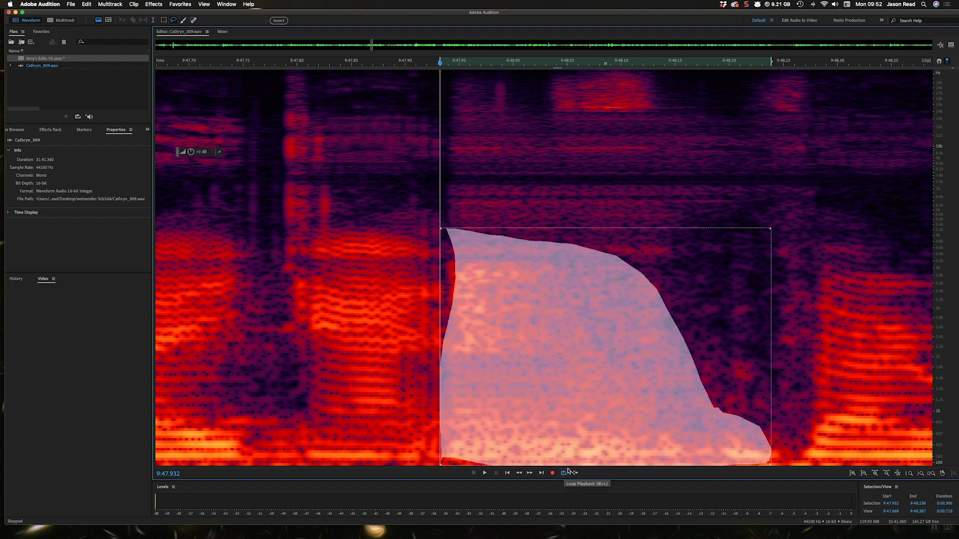
key("space")
key("space")
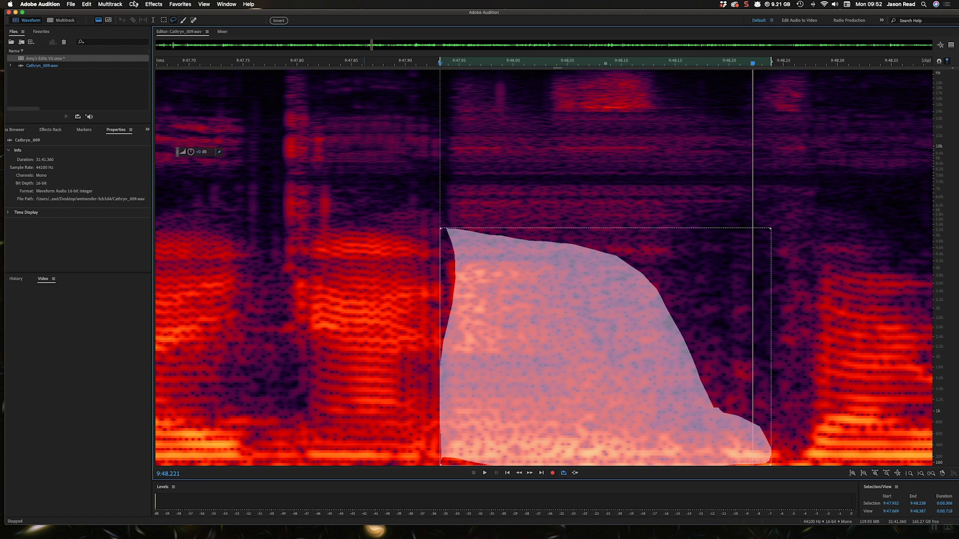
left_click(154, 4)
Run Effects > Noise Reduction / Restoration > Learn Sound Model on the lassoed bang.
mouse_move(204, 97)
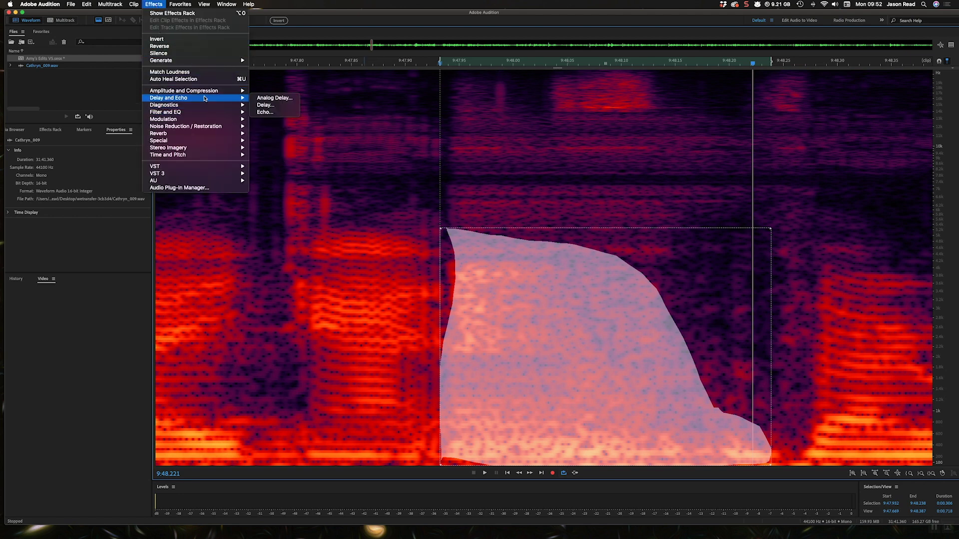
mouse_move(203, 131)
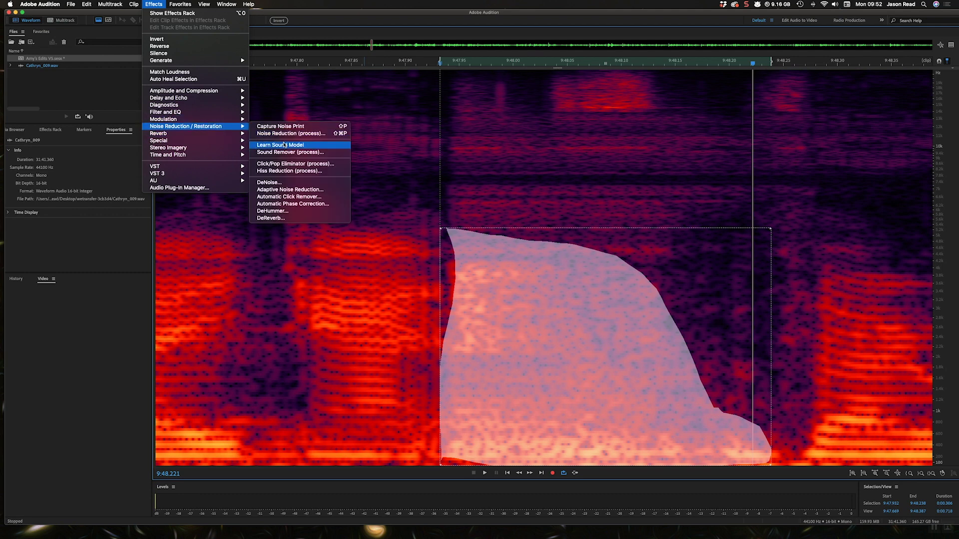
left_click(284, 146)
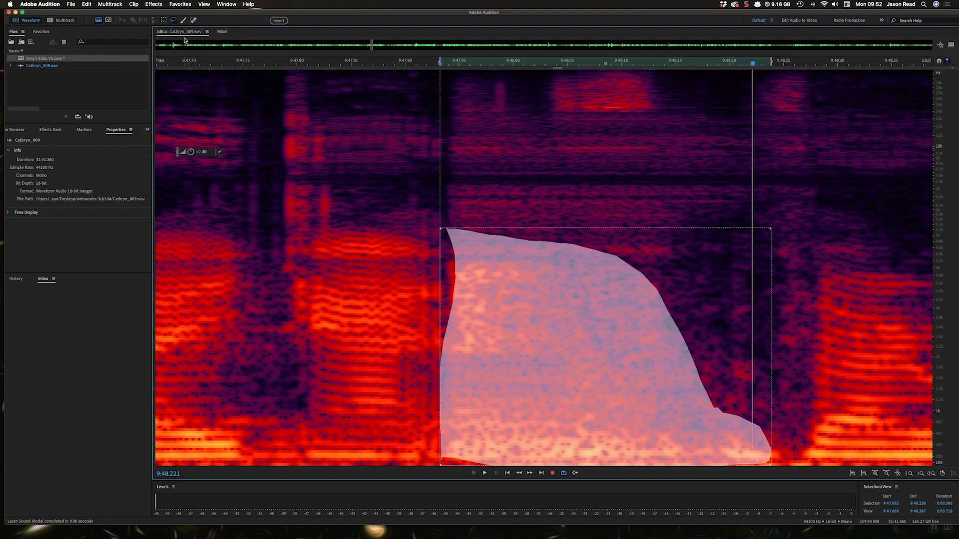
left_click(159, 6)
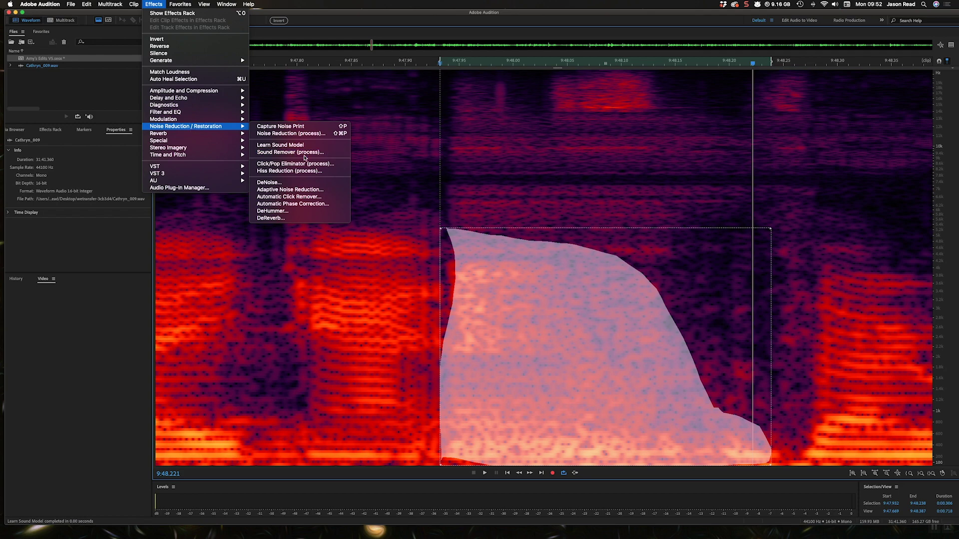
Open Sound Remover on the selection, preview the removal, and turn on Enhance for Speech.
left_click(304, 154)
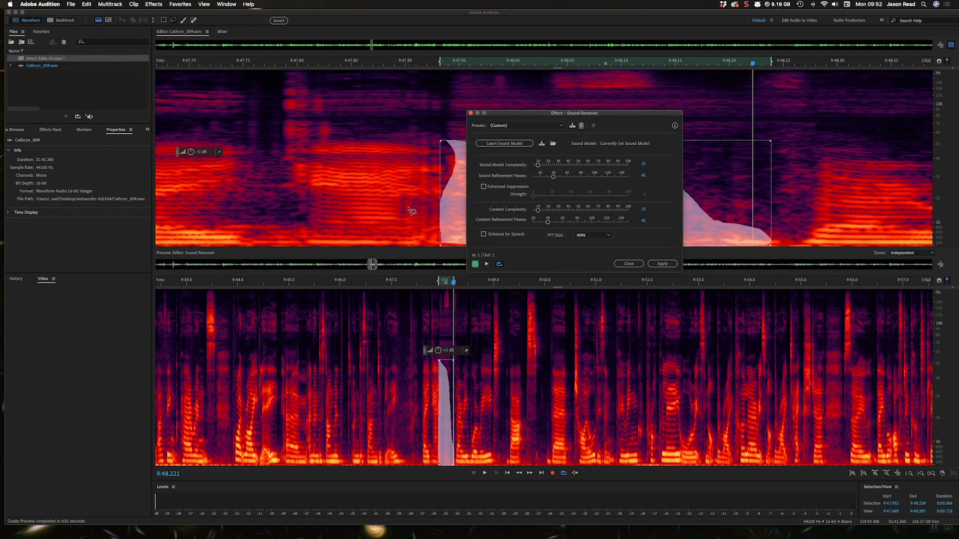
key("space")
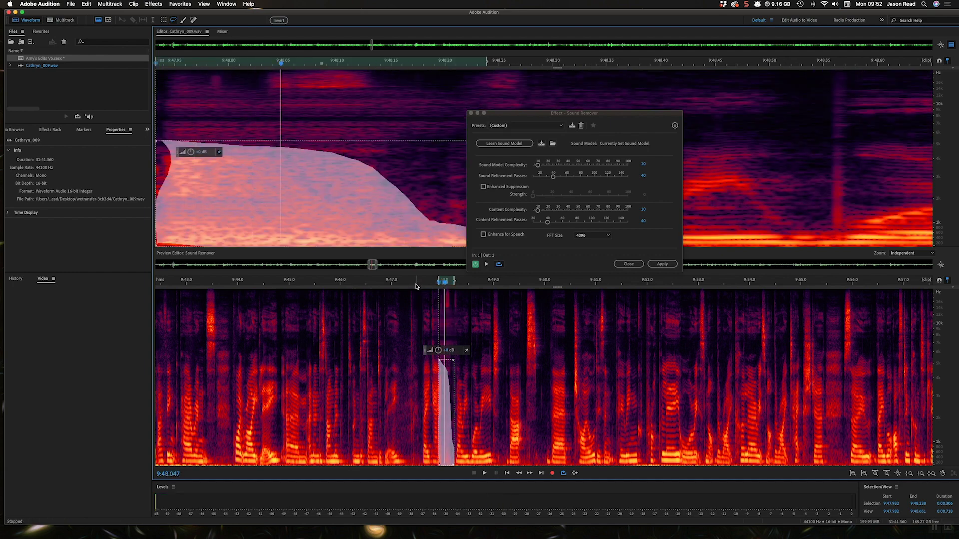
left_click_drag(444, 285, 440, 286)
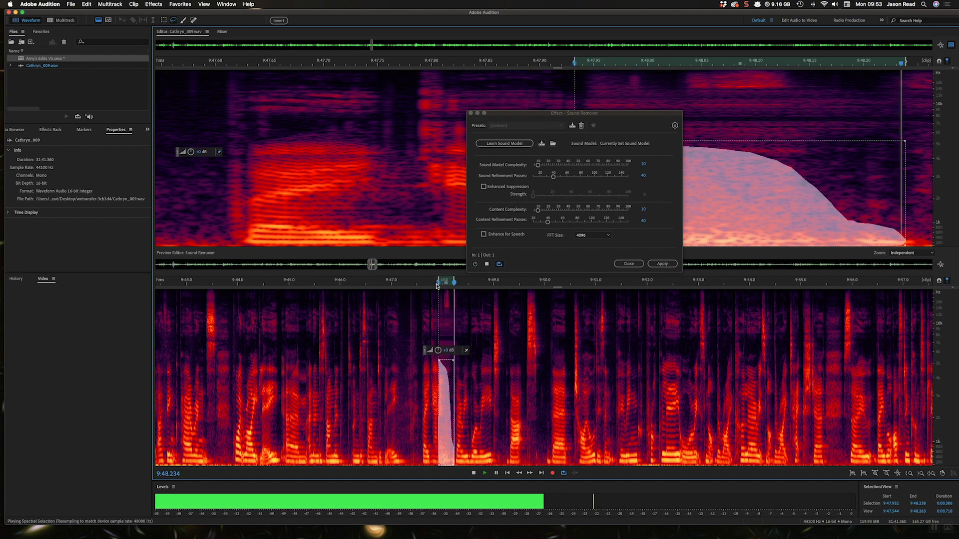
left_click(474, 265)
key("space")
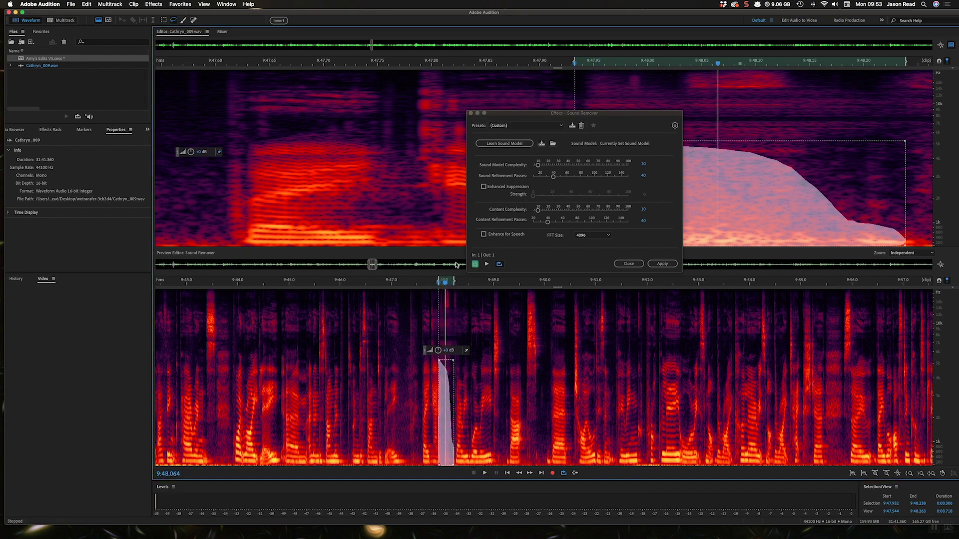
left_click(483, 234)
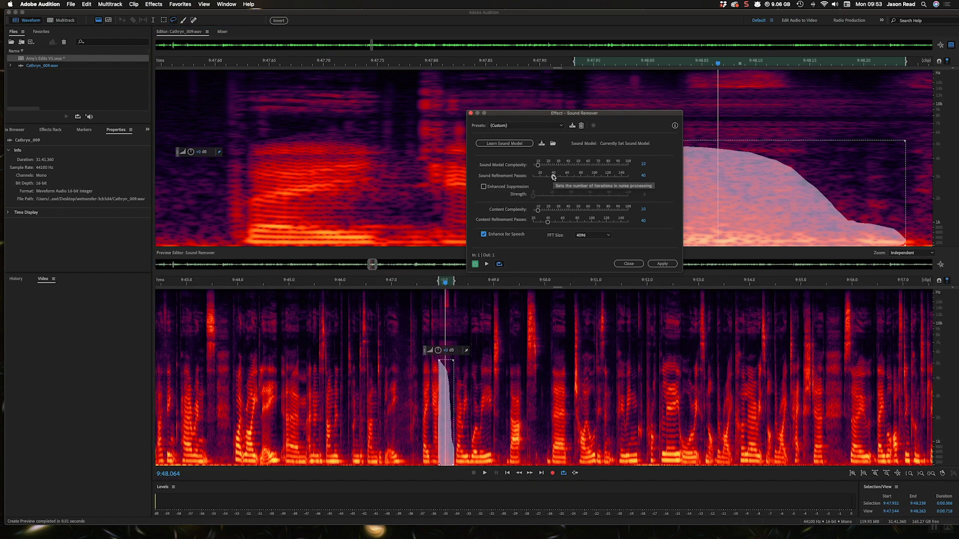
Set Sound Refinement Passes to 122 and Content Refinement Passes to 101, preview, then apply.
left_click_drag(553, 177, 609, 179)
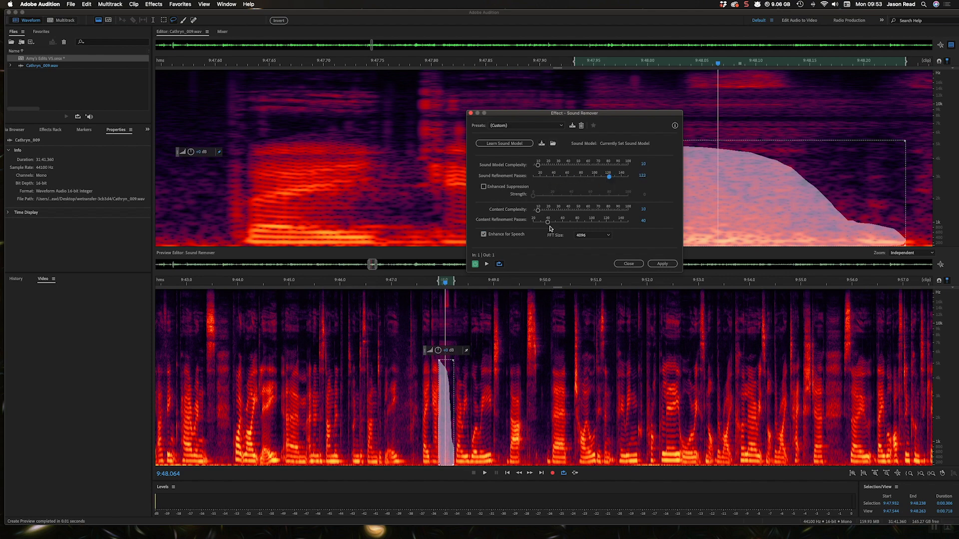
left_click_drag(550, 223, 593, 223)
key("space")
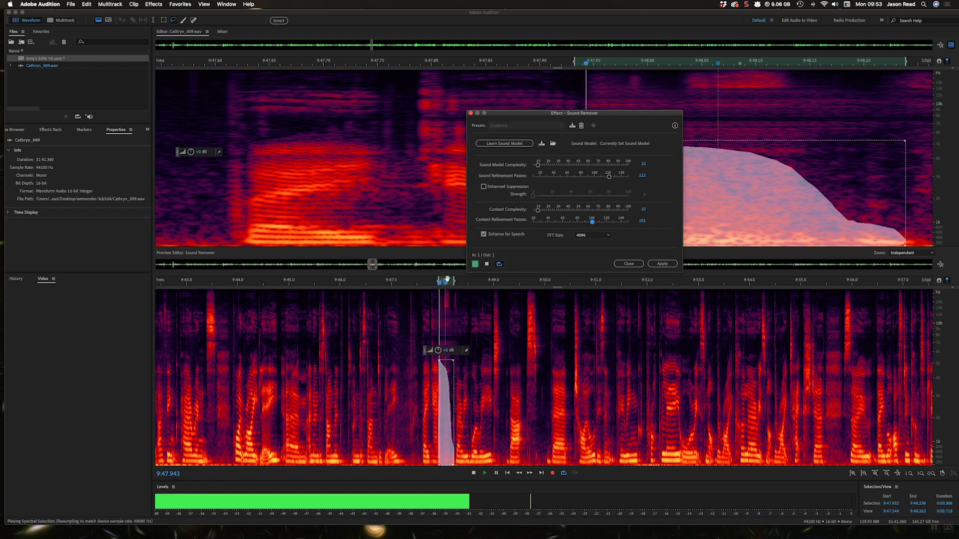
key("space")
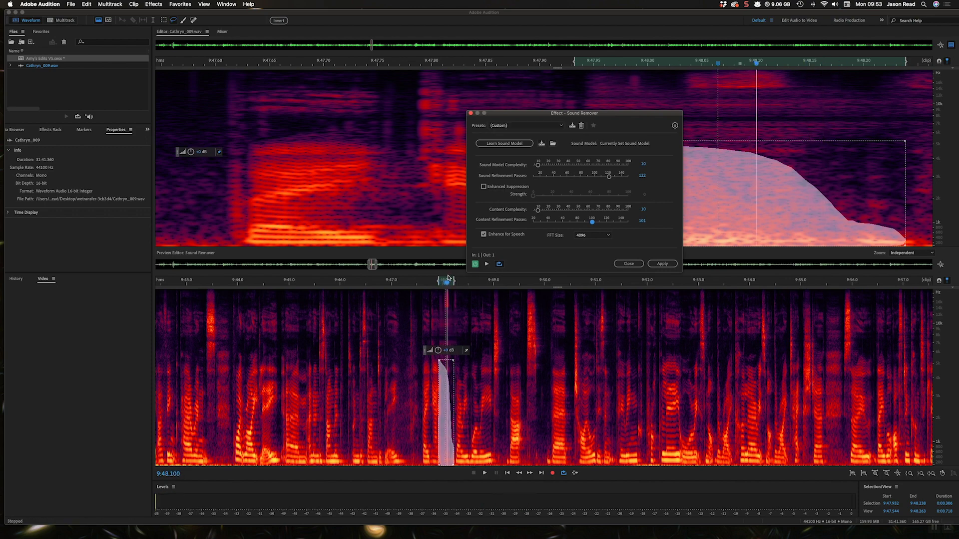
left_click(665, 263)
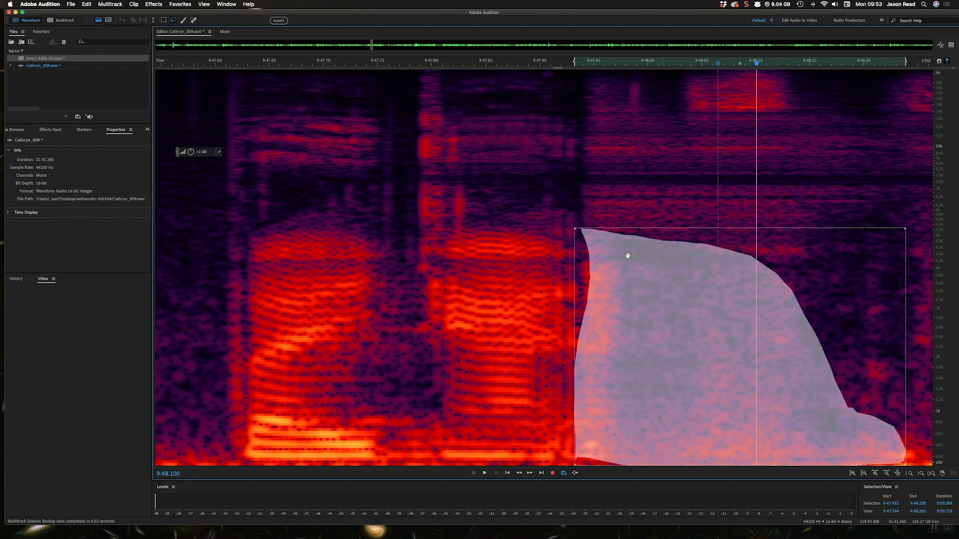
left_click(538, 212)
key("space")
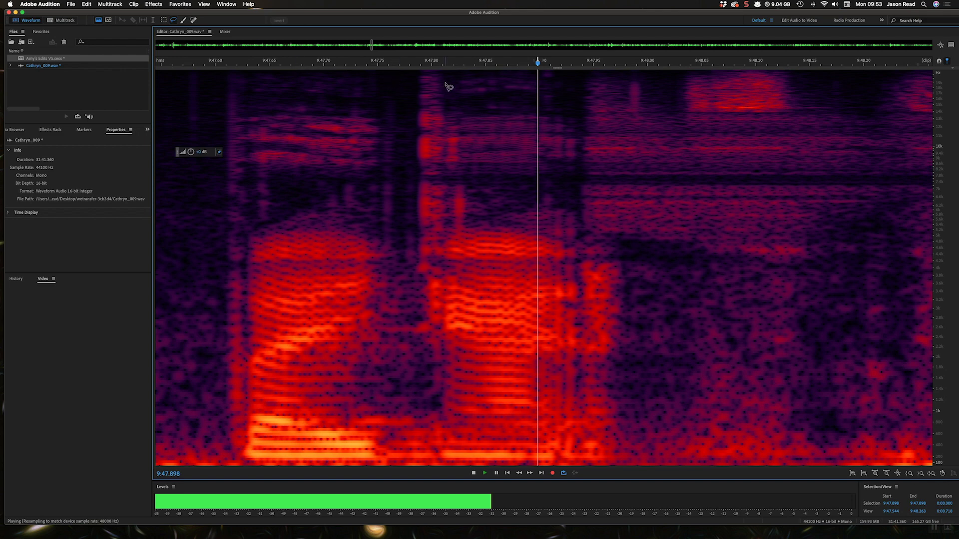
key("space")
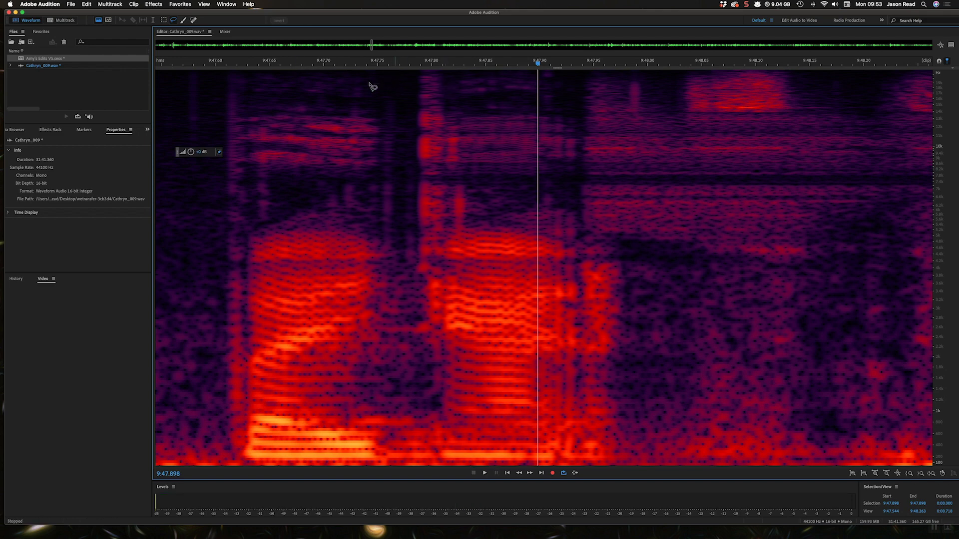
left_click(243, 64)
key("space")
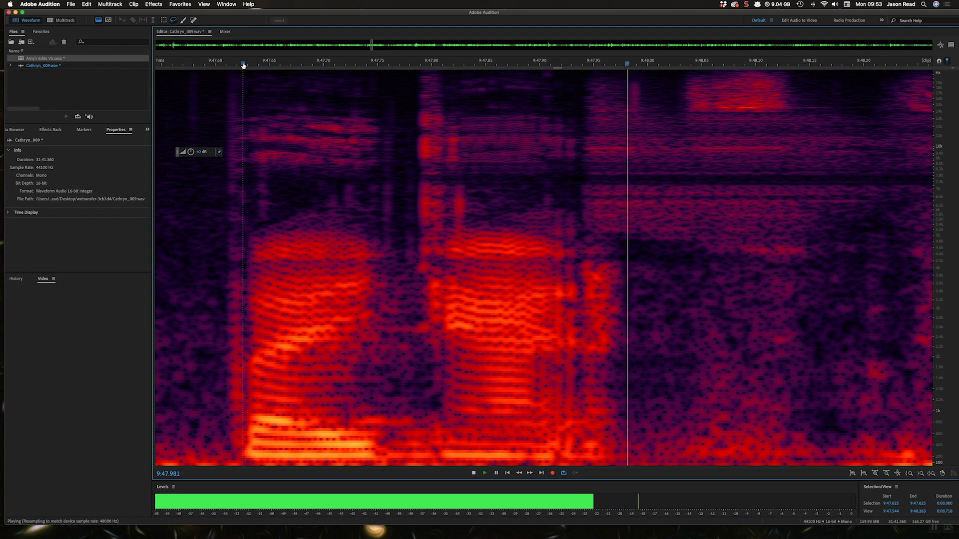
key("space")
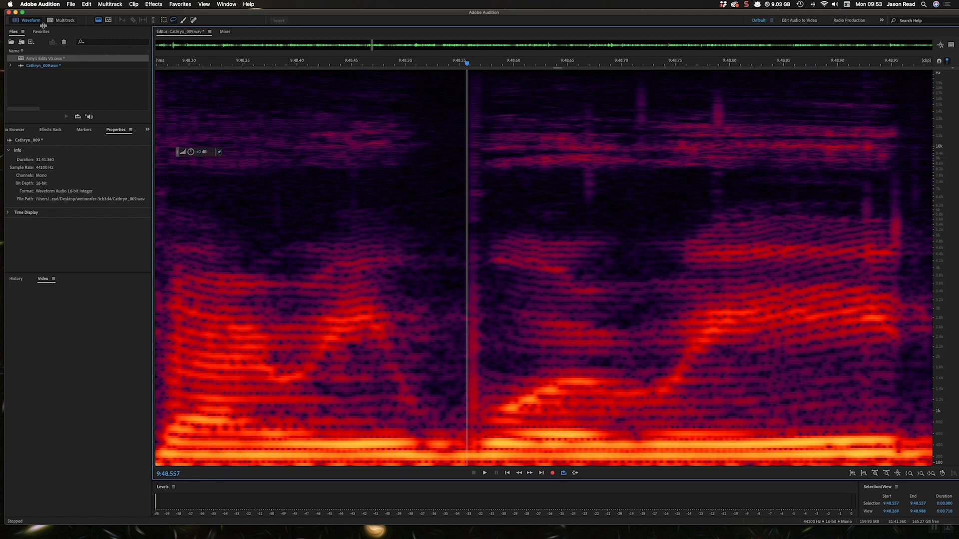
left_click(61, 20)
left_click(495, 64)
key("space")
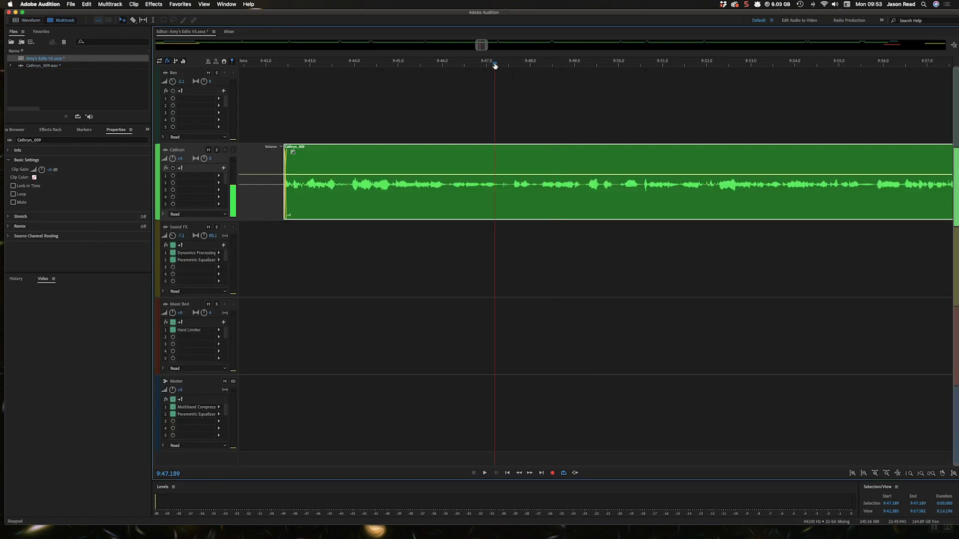
key("space")
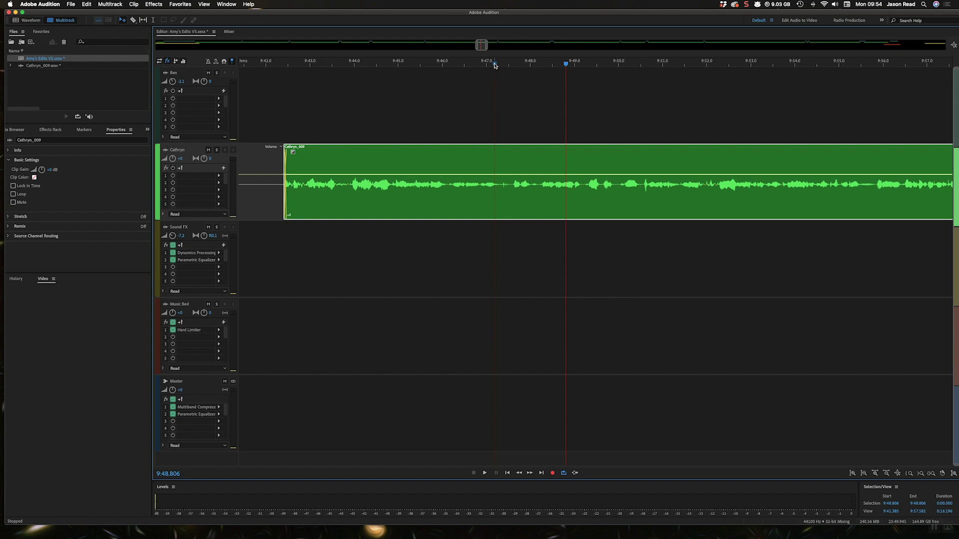
double_click(558, 160)
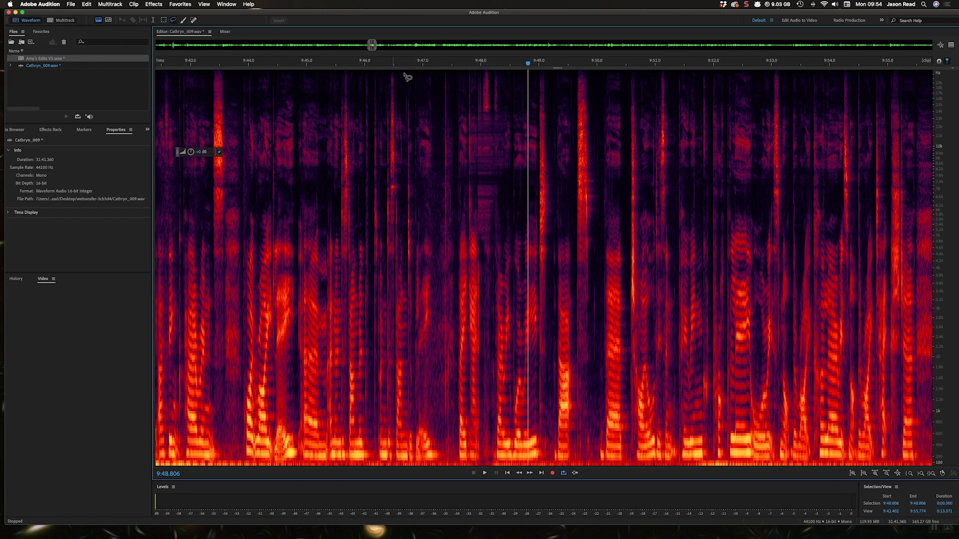
Undo the Sound Remover repair and zoom back in on the bang around 9:47.963.
key("equal")
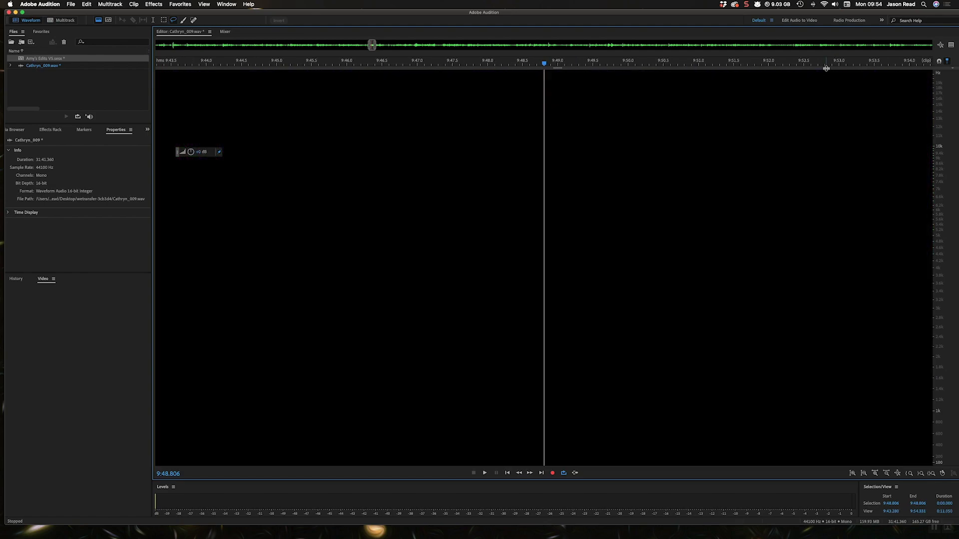
key("minus")
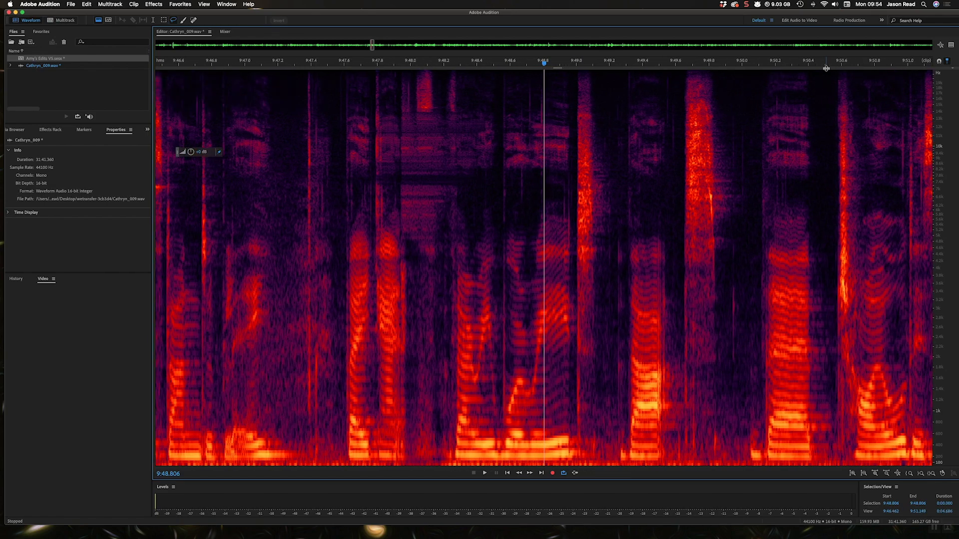
key("minus")
key("minus")
key("minus")
key("minus")
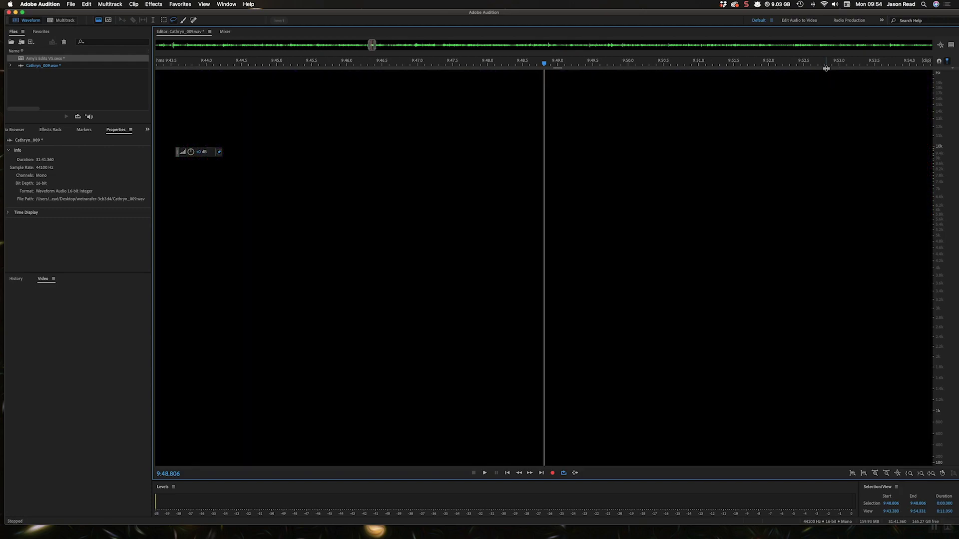
key("minus")
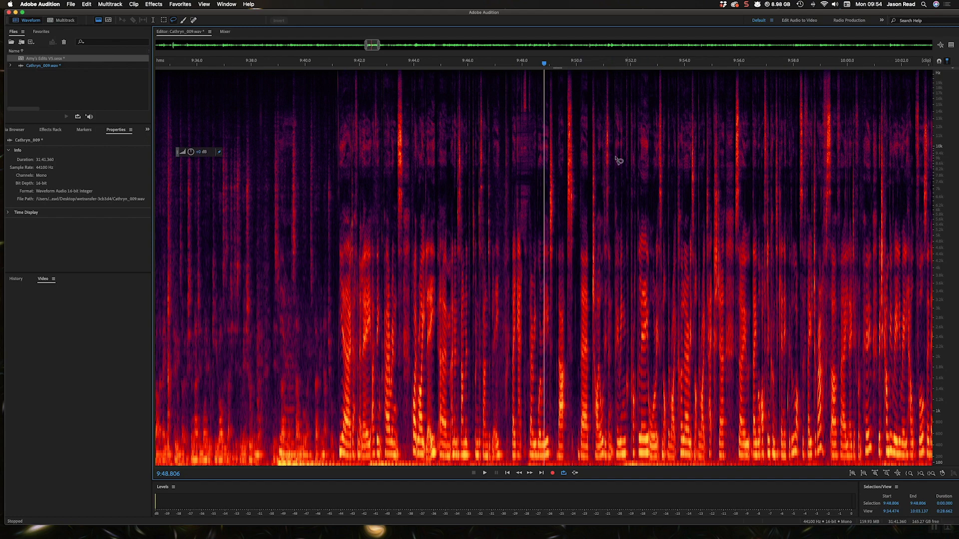
key("super+z")
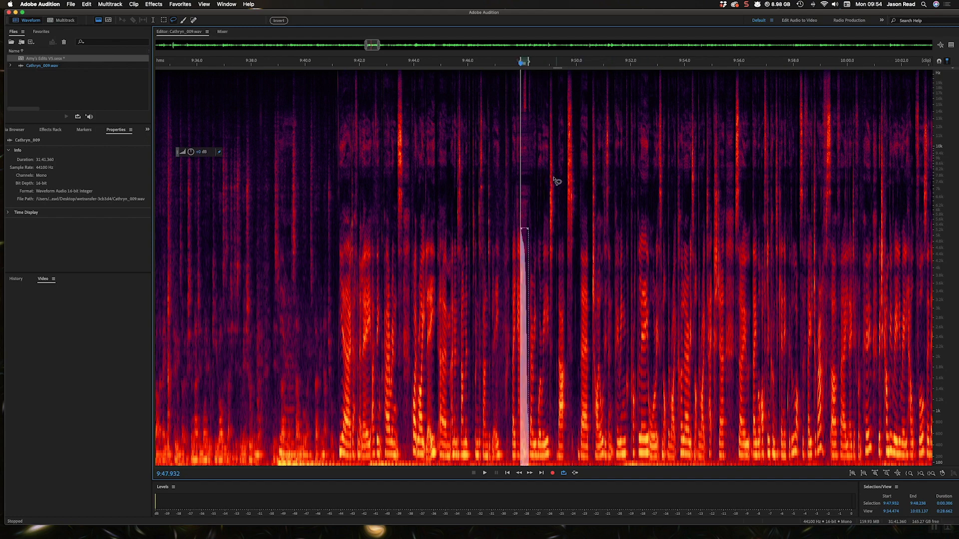
left_click(549, 188)
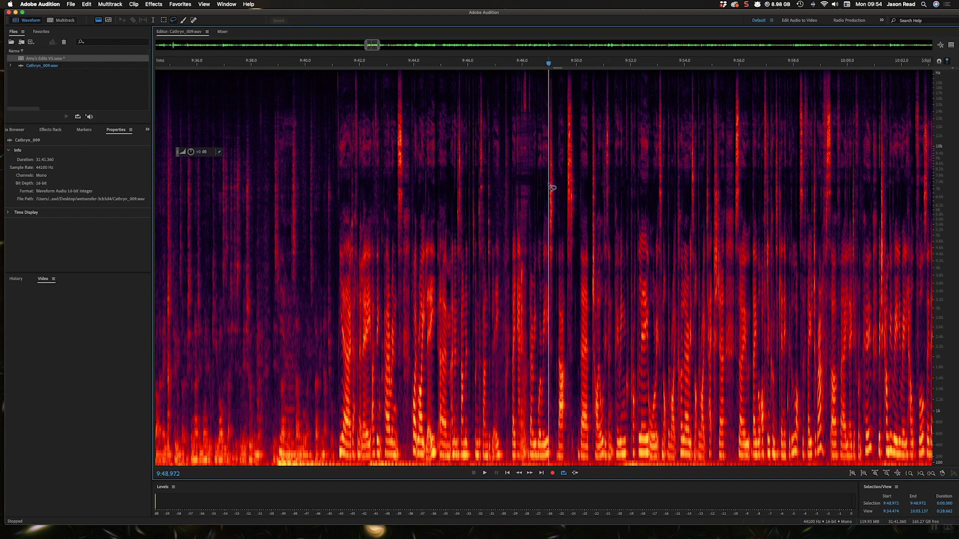
left_click(519, 62)
scroll(521, 63, "up", 2)
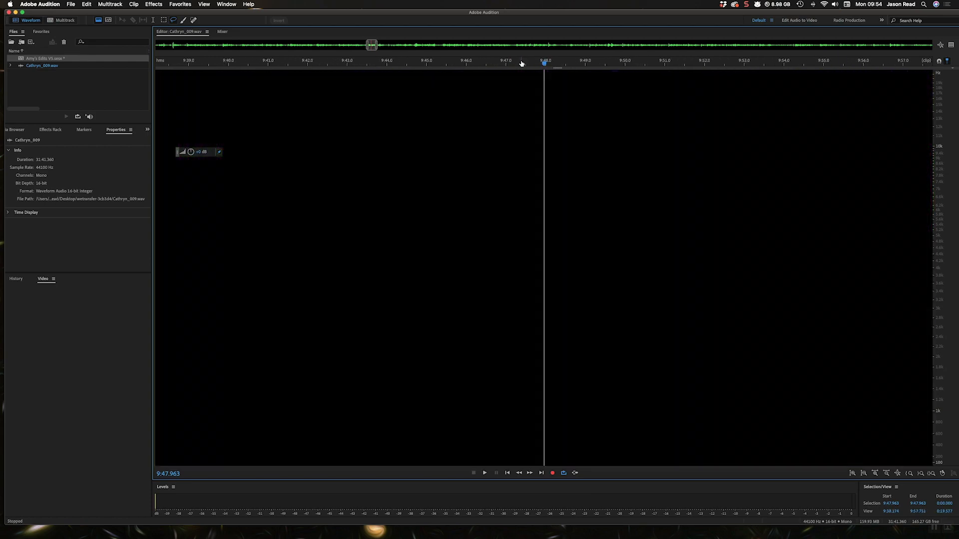
scroll(521, 63, "up", 3)
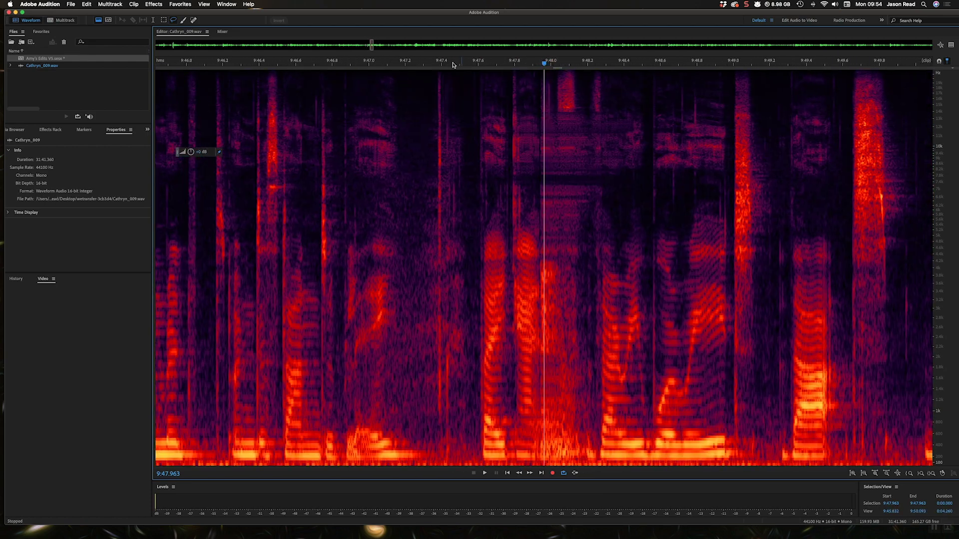
Lasso the bang near 9:48 and lower it with the HUD gain knob to -9.3 dB.
left_click(432, 62)
key("space")
key("space")
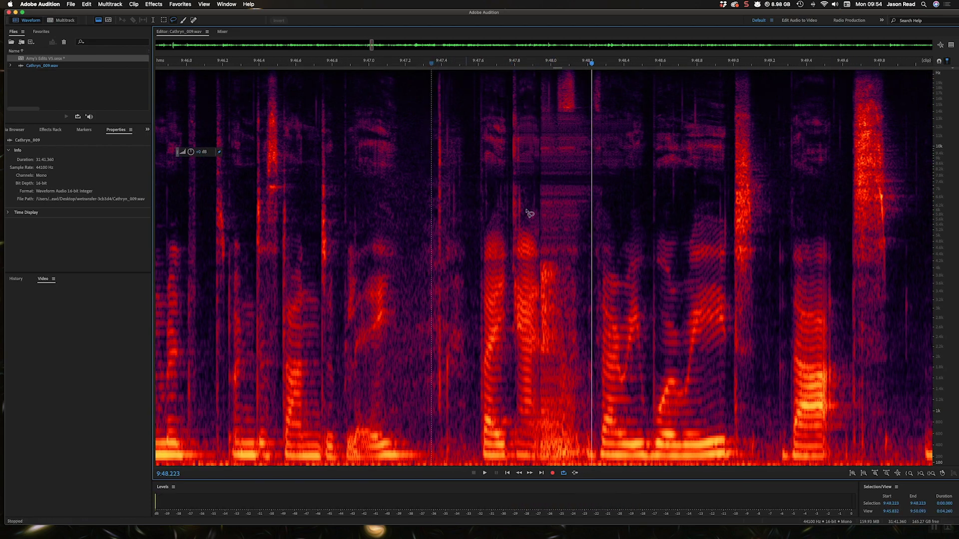
mouse_move(540, 247)
left_mouse_down()
mouse_move(583, 246)
mouse_move(590, 314)
mouse_move(590, 447)
mouse_move(552, 465)
mouse_move(539, 462)
mouse_move(537, 434)
mouse_move(539, 248)
left_mouse_up()
key("space")
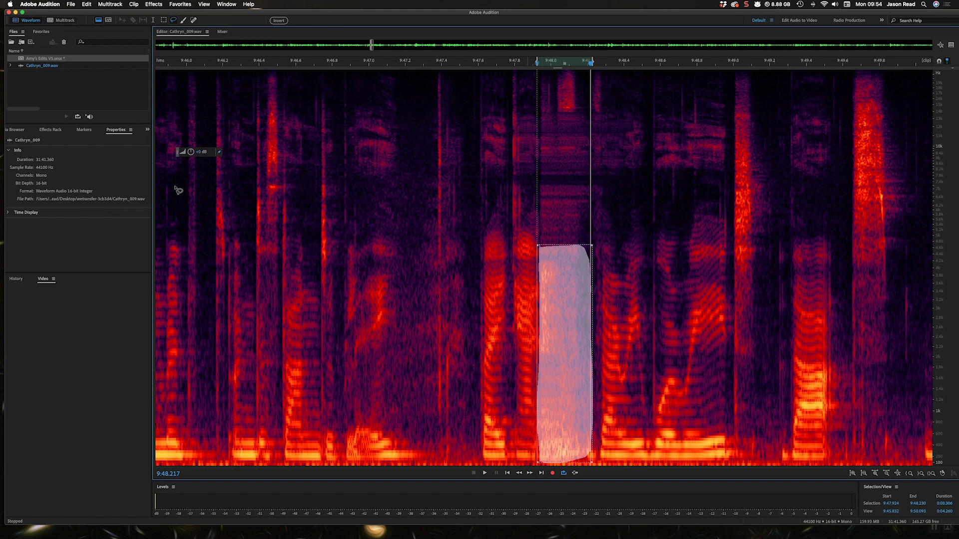
left_click_drag(190, 152, 177, 162)
left_click(341, 175)
key("space")
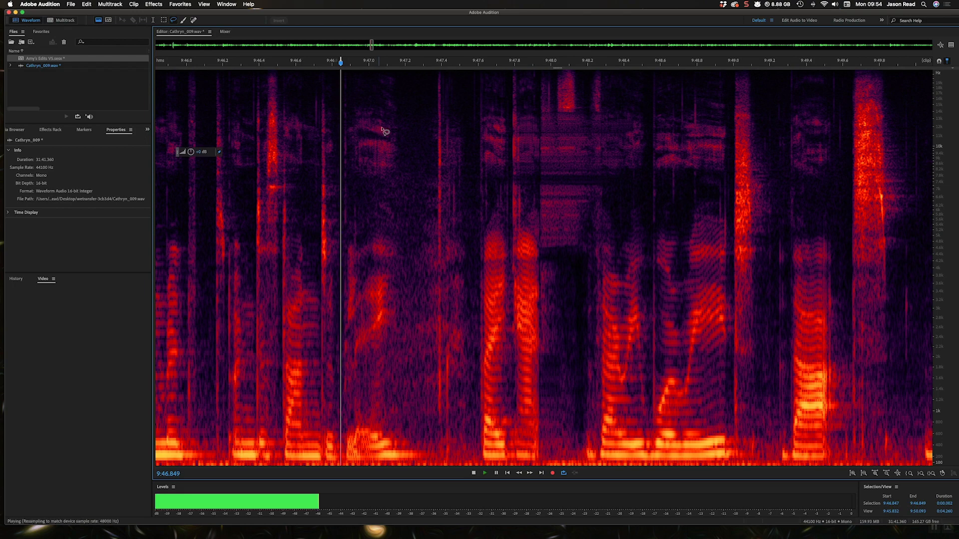
left_click(385, 130)
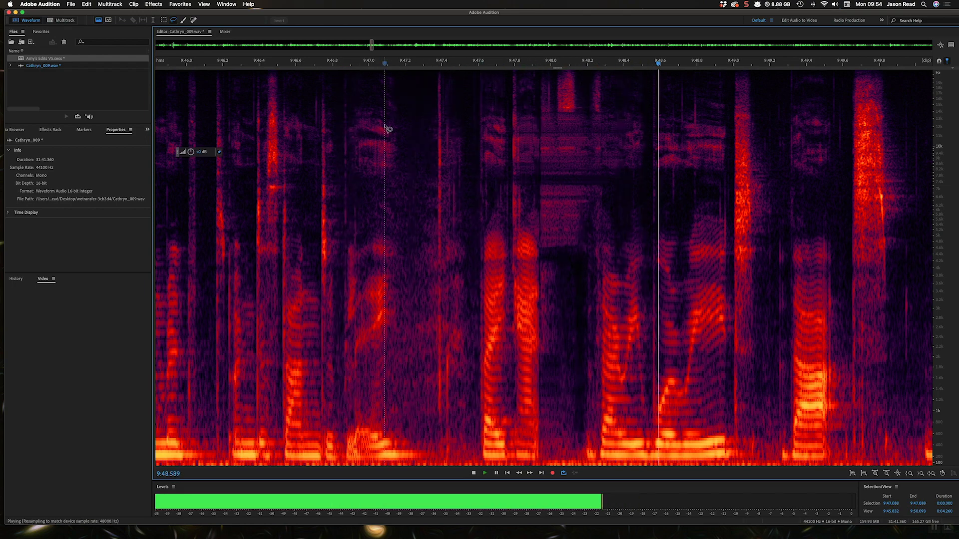
key("space")
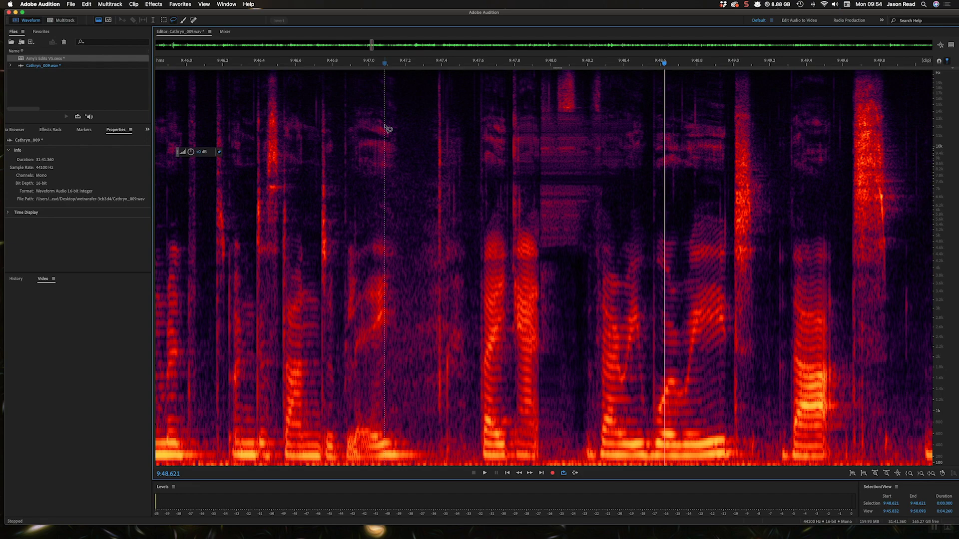
left_click(467, 64)
key("space")
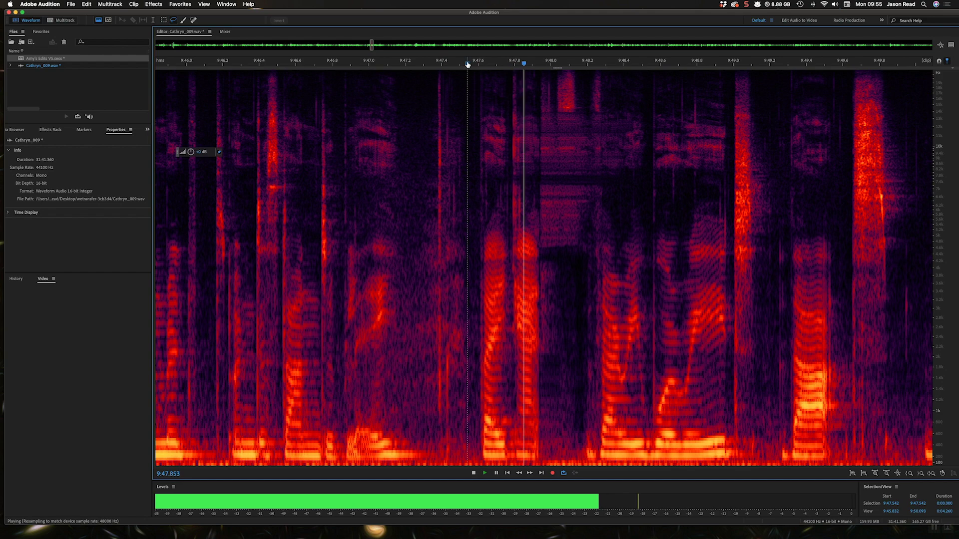
key("space")
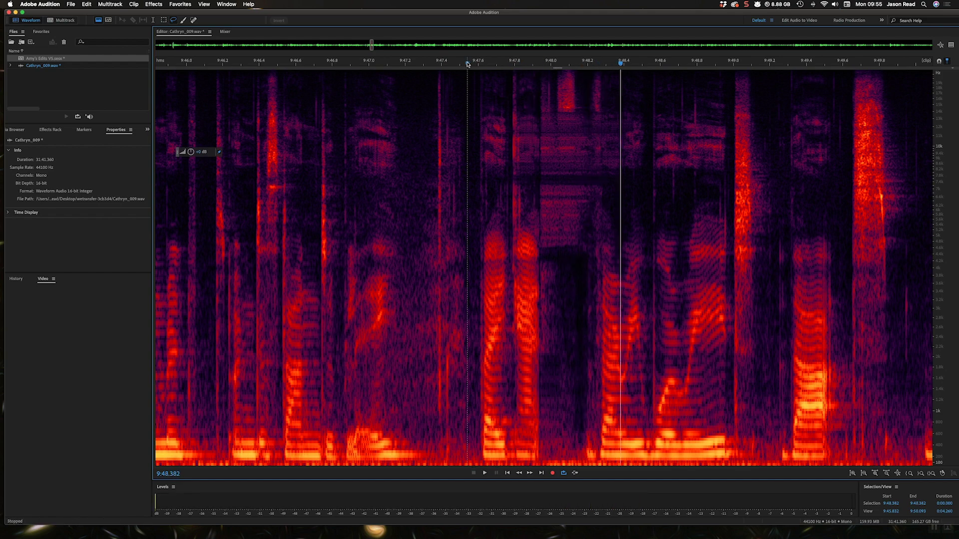